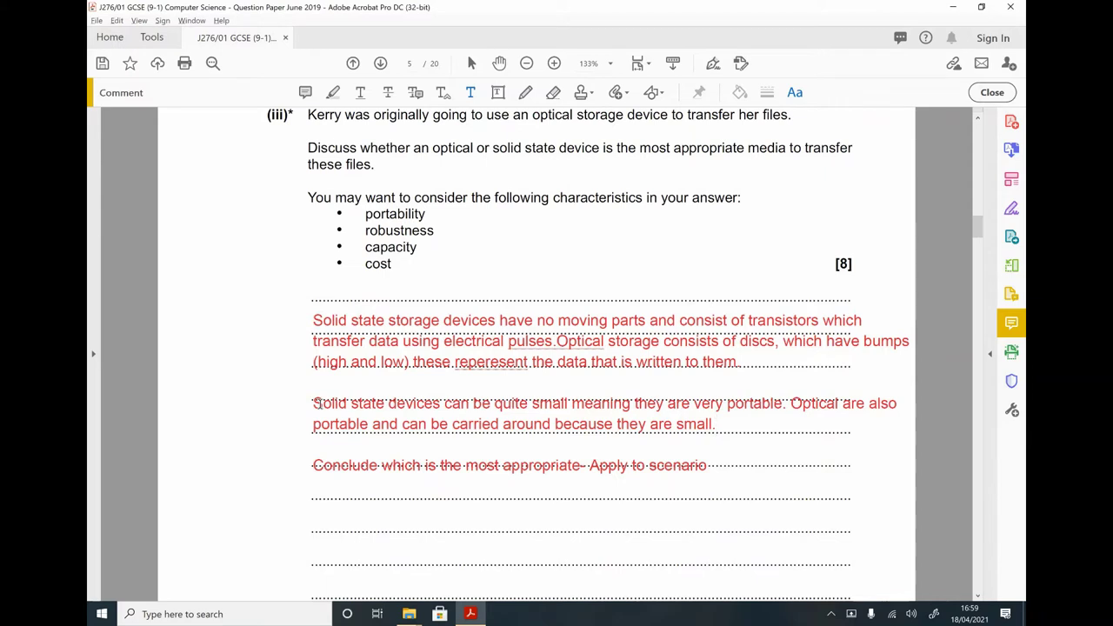
Add the red sentence that optical discs aren't robust because a scratched CD corrupts work, then start the solid state sentence.
key("Return")
key("Return")
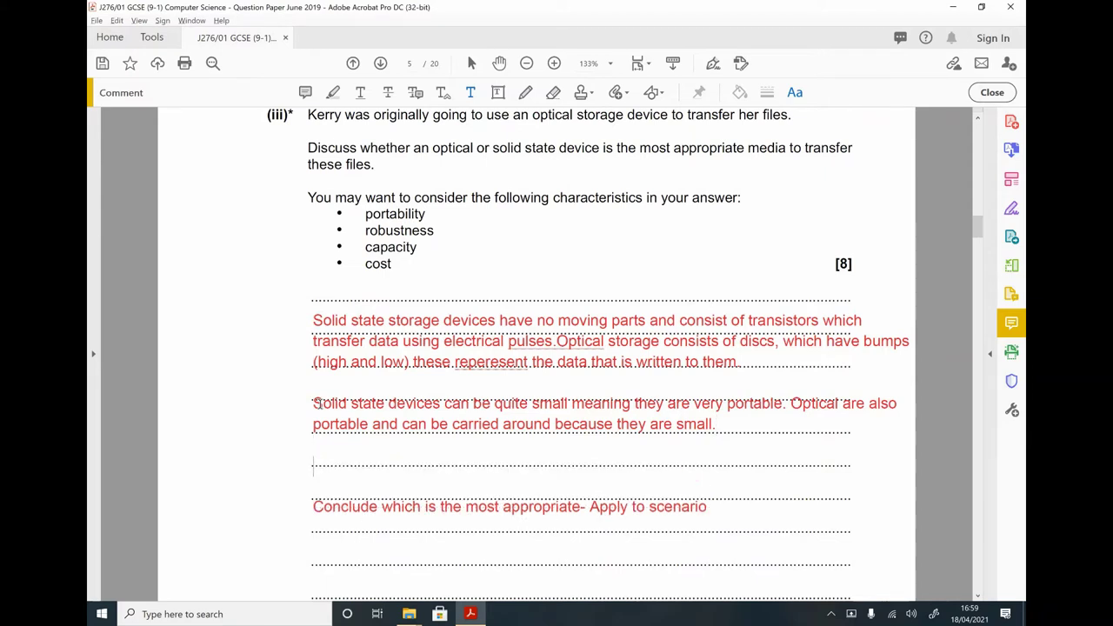
type("However, optical are not")
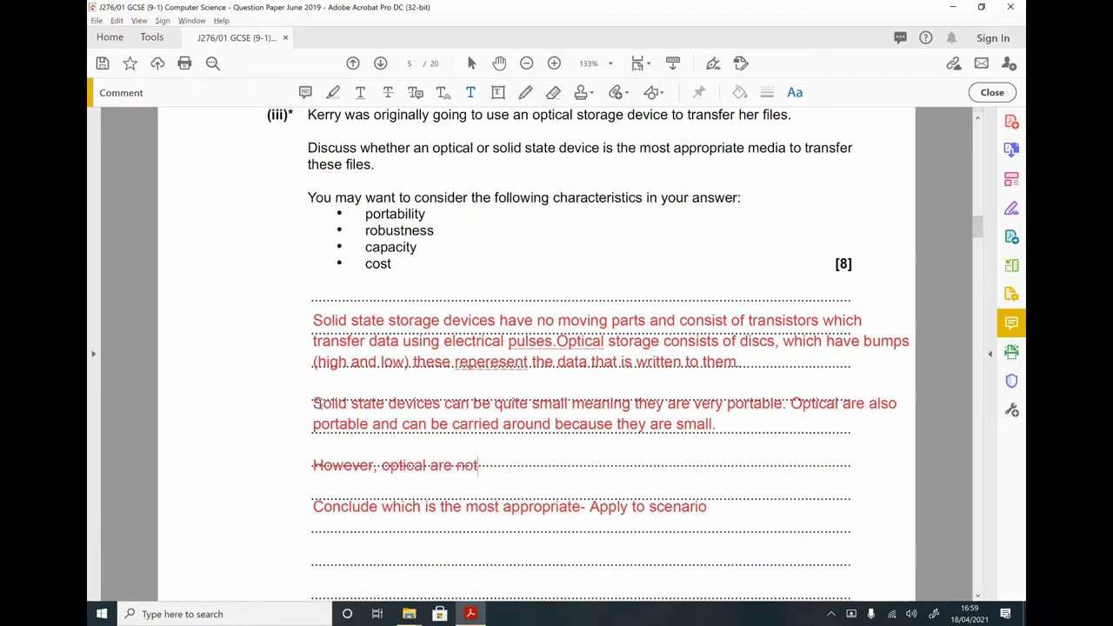
type(" very robust because if y")
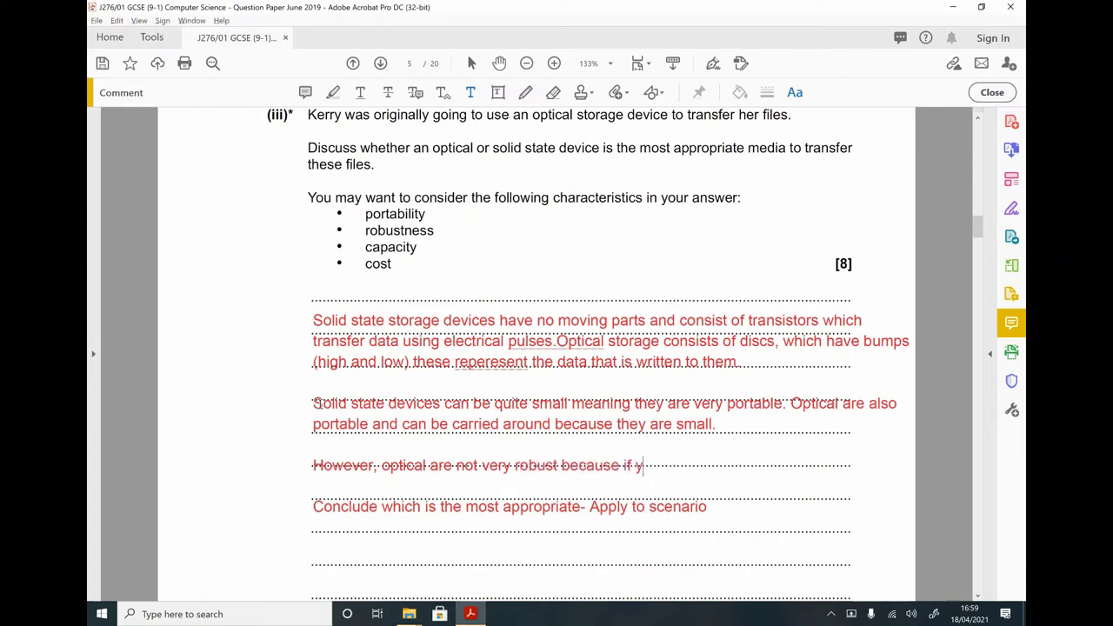
type("ou scratch a CD your wo")
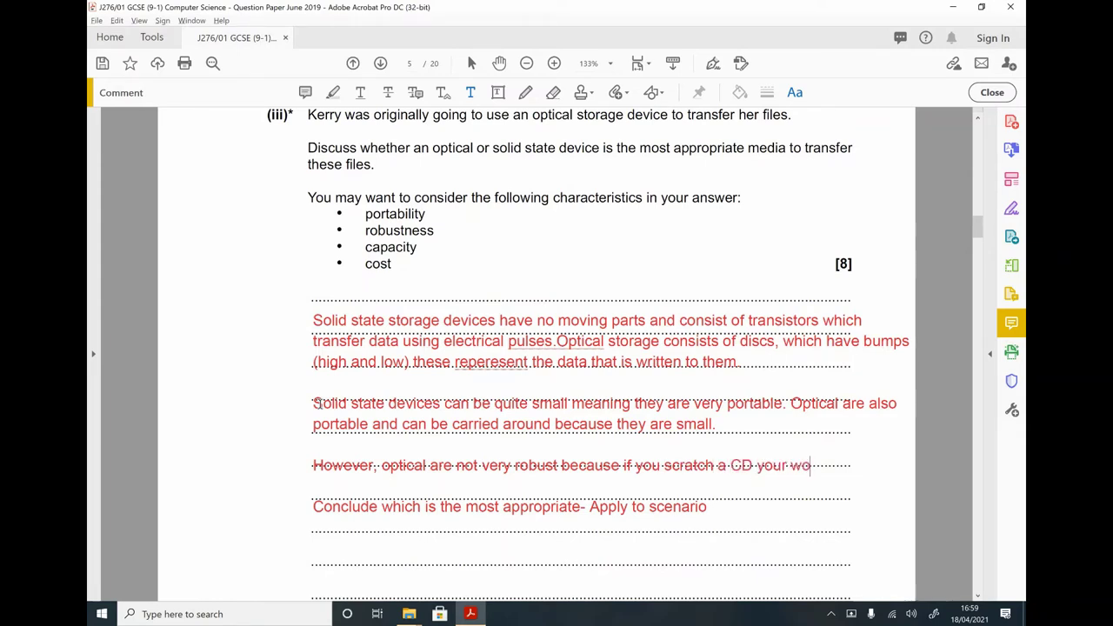
type("rk will be lost")
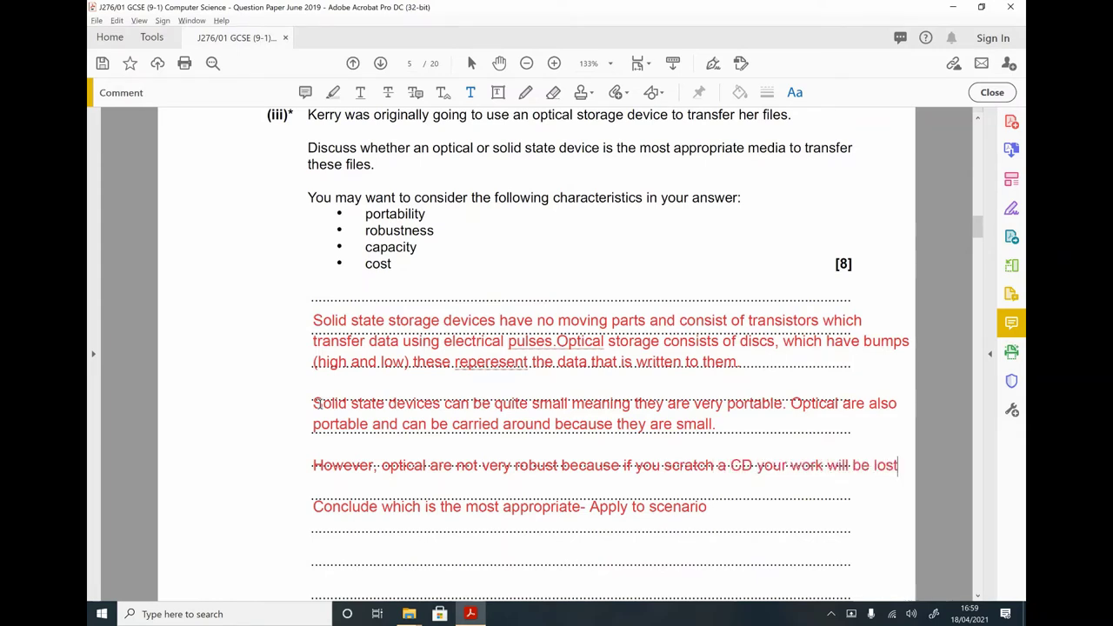
key("Delete")
key("BackSpace")
key("BackSpace")
key("BackSpace")
key("BackSpace")
type("corrupted")
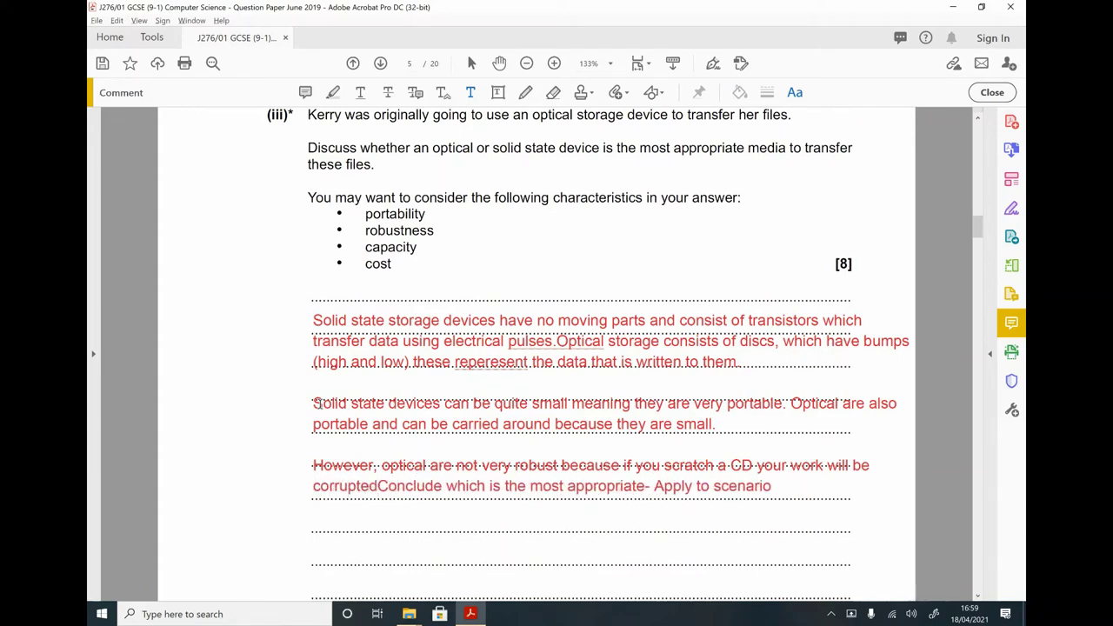
type(".")
key("Return")
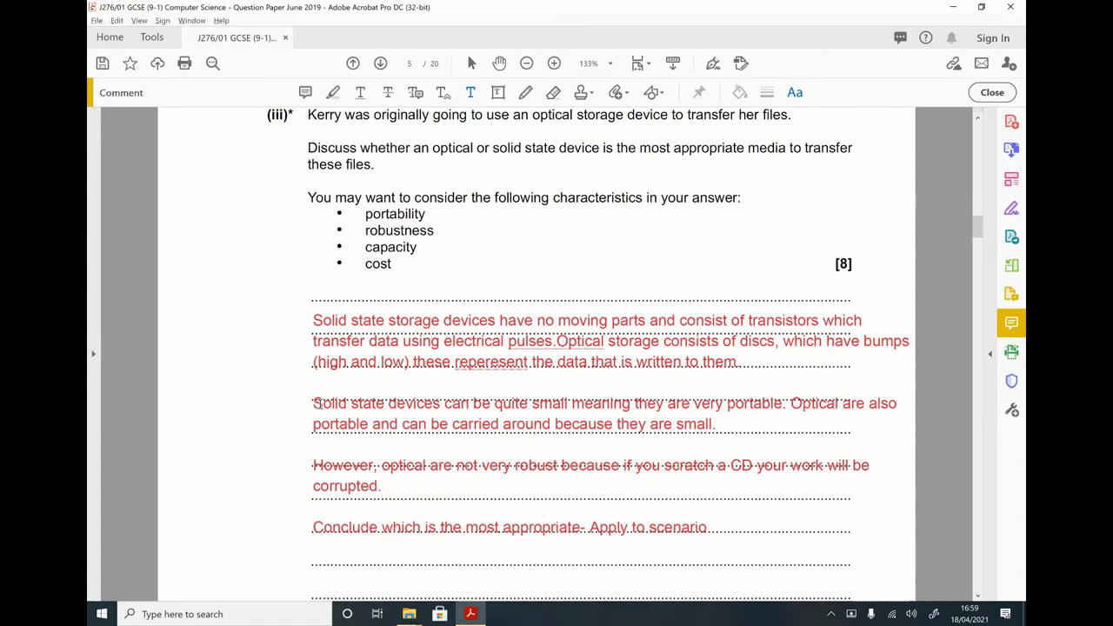
type("Solid state de")
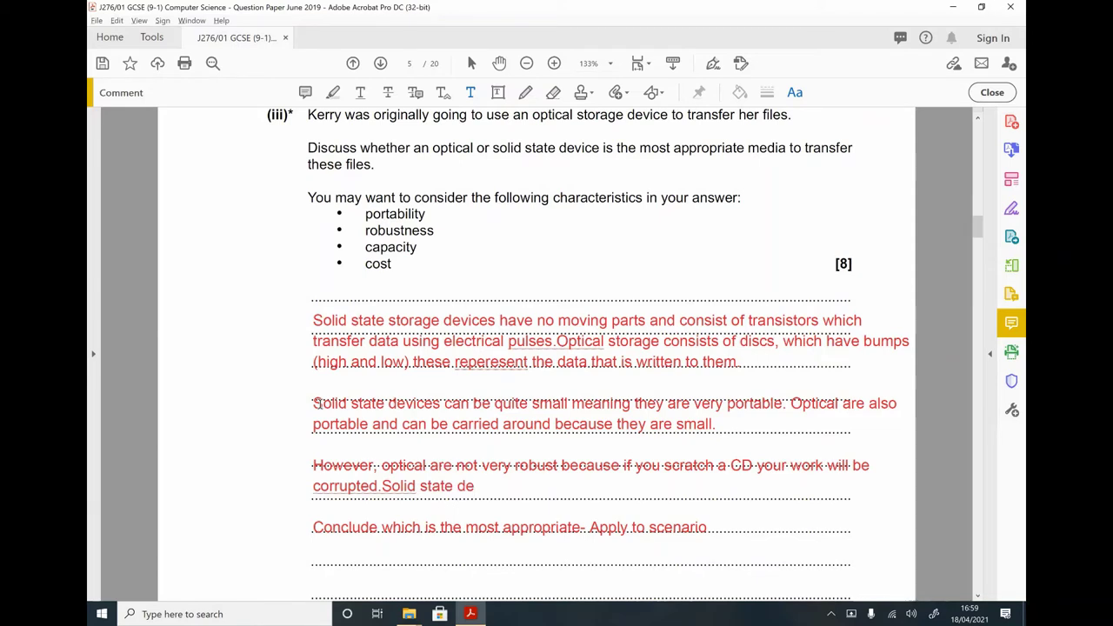
type("vices have no moving")
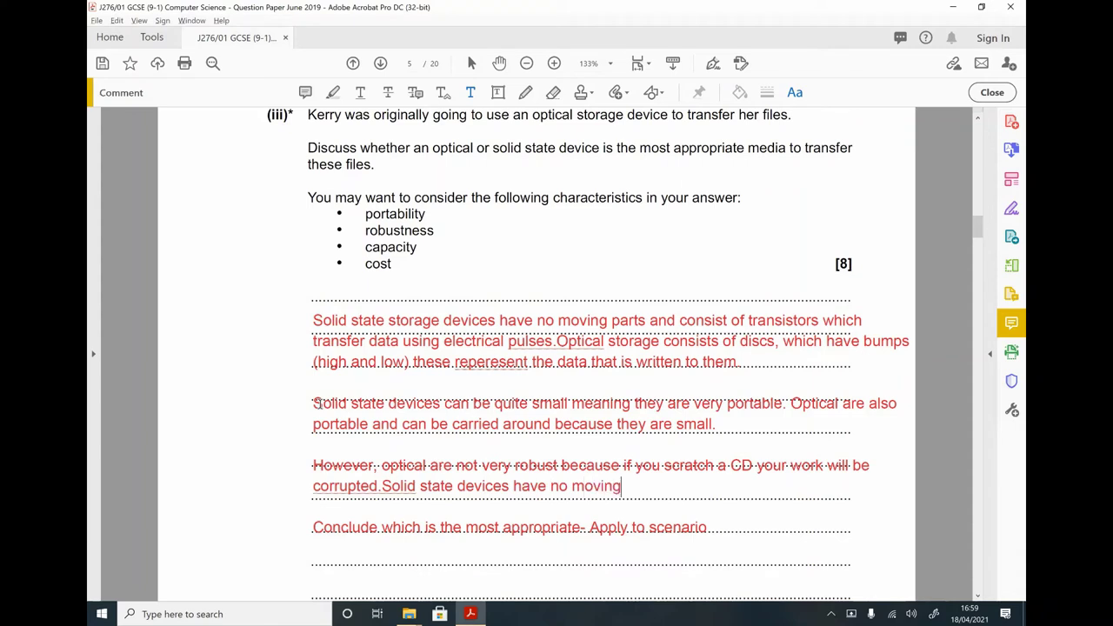
type(" parts meaning they are")
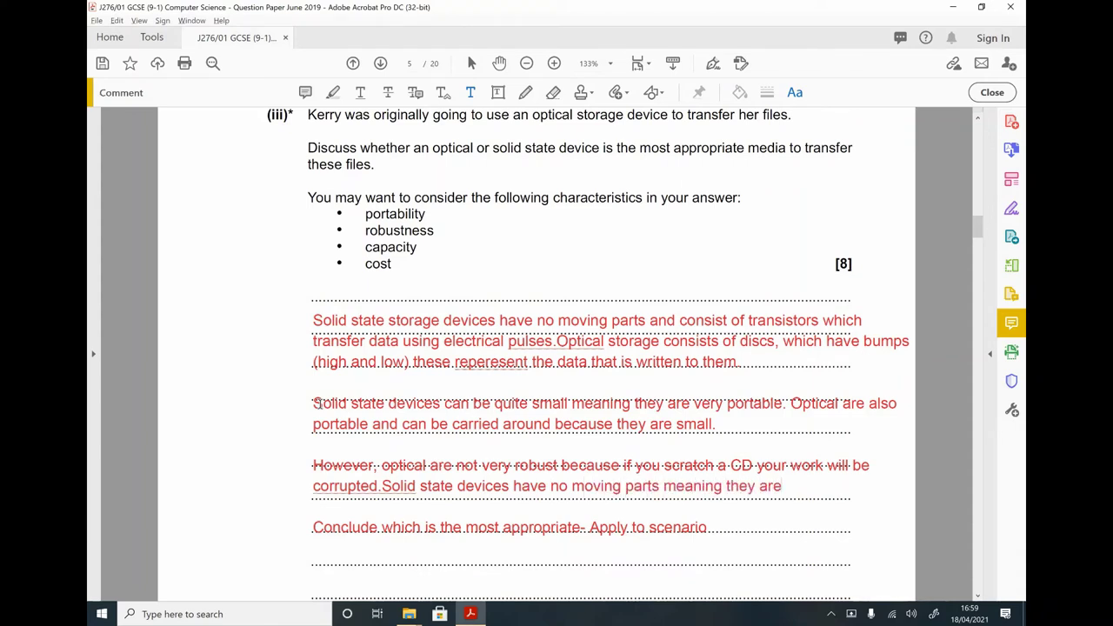
type(" very ronusts. If you drop ")
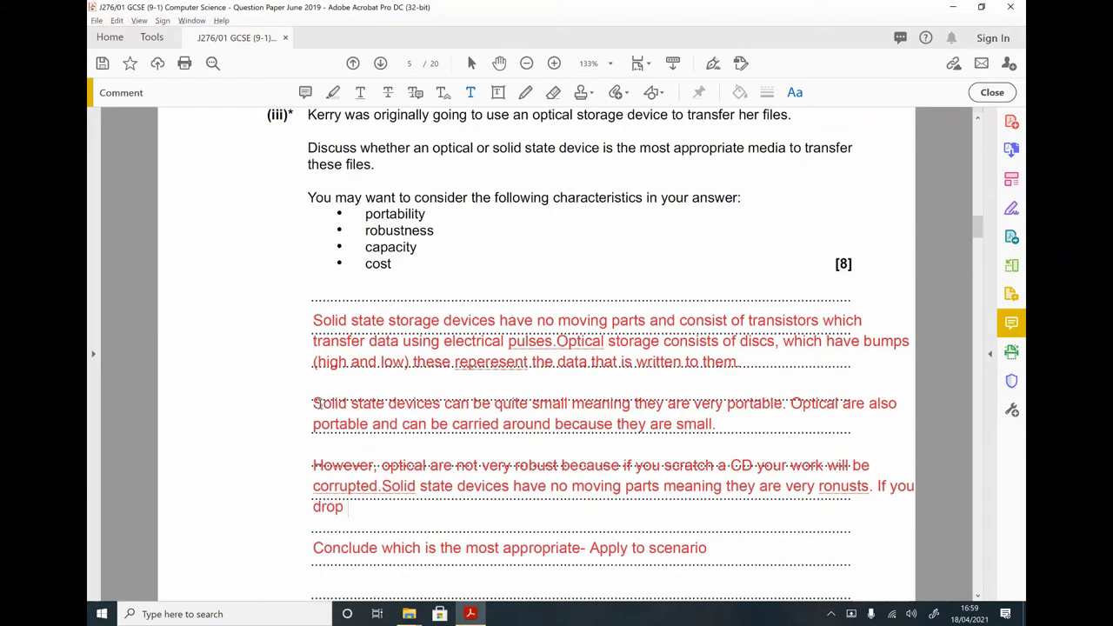
type("on, it will not necessarily be damag")
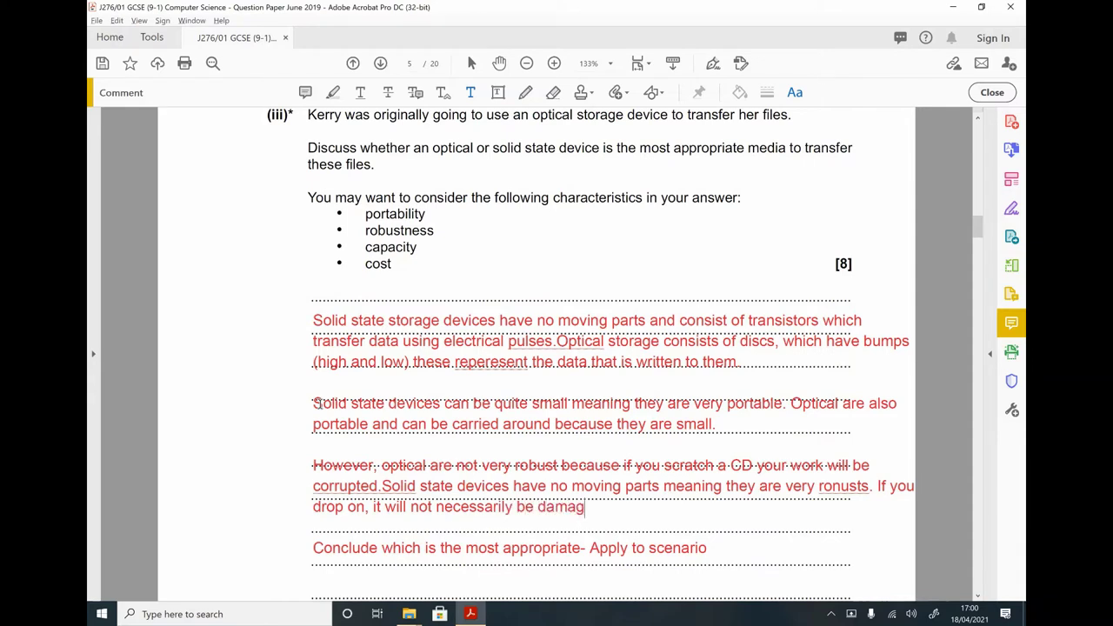
type("ed because oft")
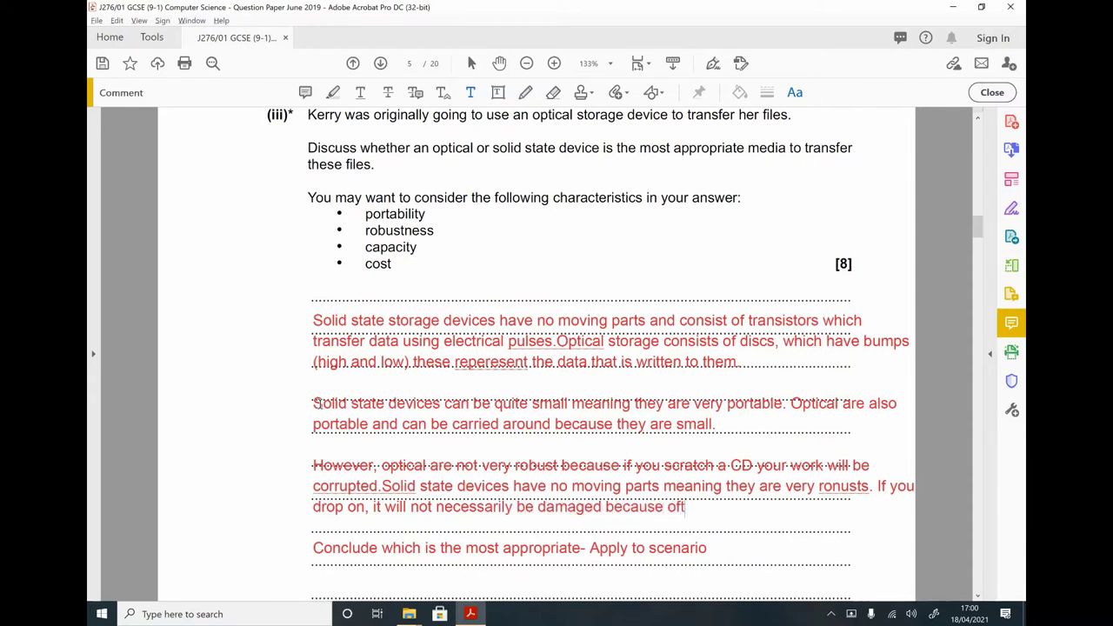
type(" this.")
Open a fresh answer line below the solid state robustness sentences.
key("Return")
key("Return")
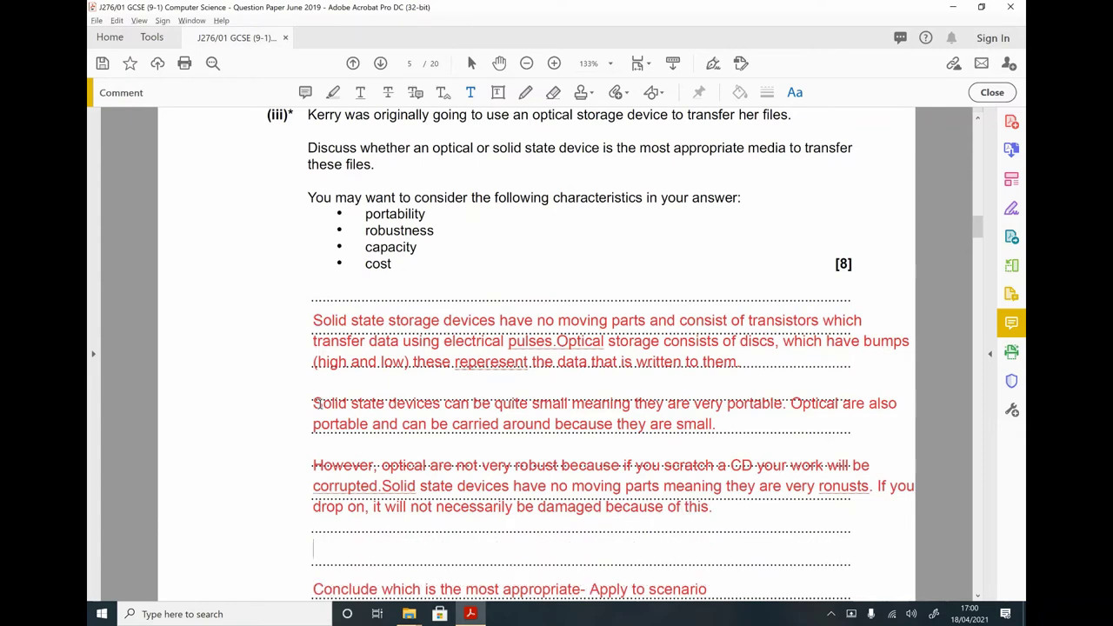
Write that solid state devices can store a lot of data, but optical devices cannot.
type("Solu")
key("BackSpace")
type("iday state")
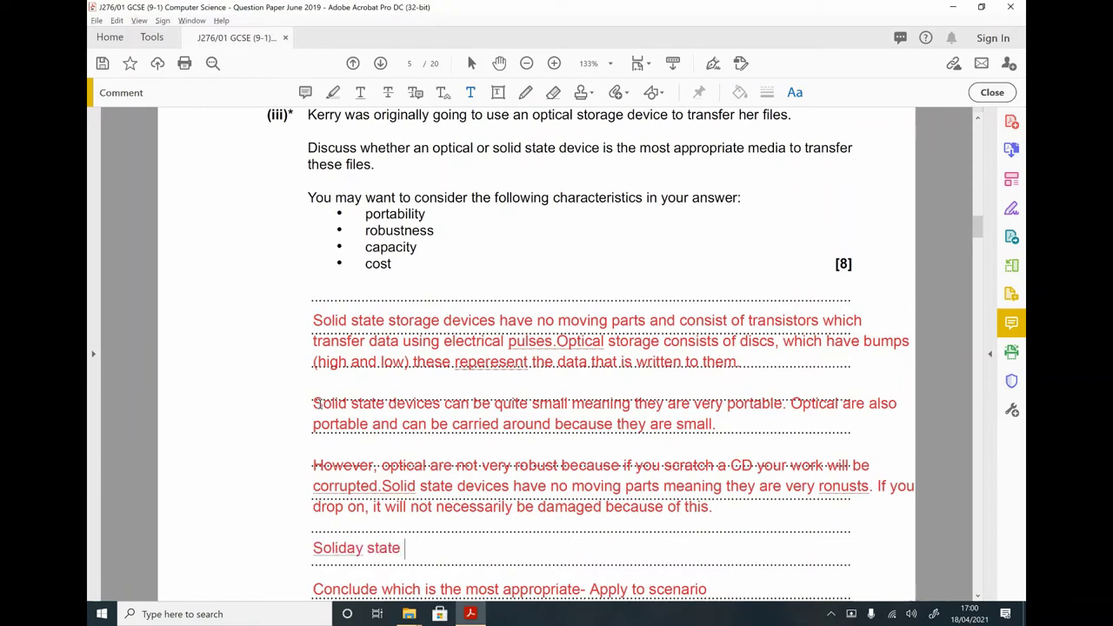
key("BackSpace")
key("BackSpace")
key("BackSpace")
key("BackSpace")
key("BackSpace")
key("BackSpace")
key("BackSpace")
key("BackSpace")
key("BackSpace")
type("d state devices can store ")
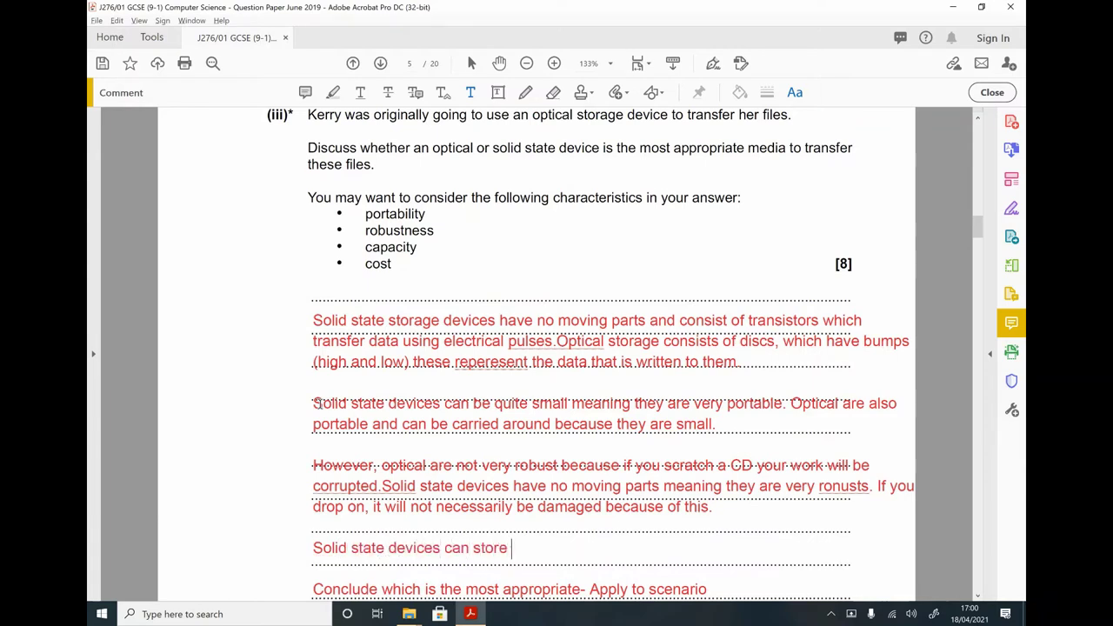
type("a lot of data. However")
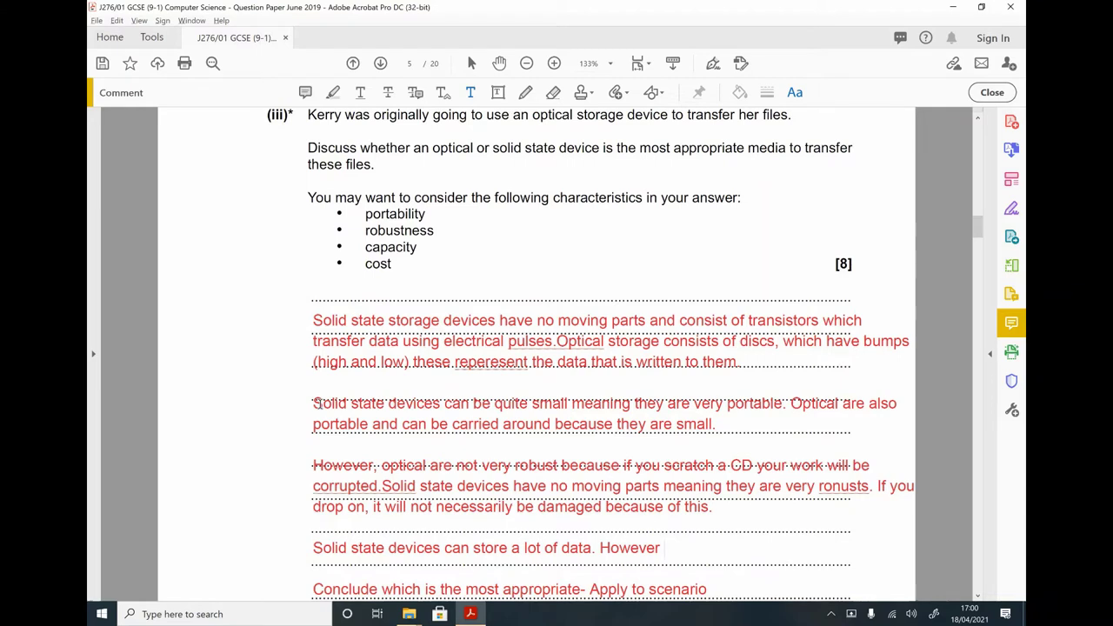
type(" optical device")
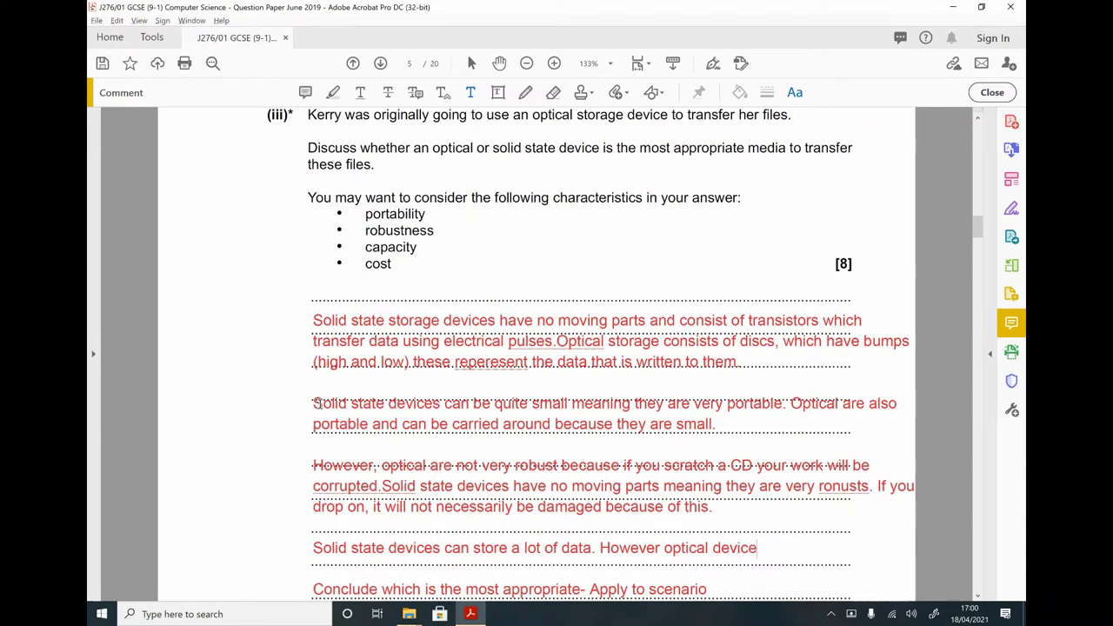
type("s cannot. CS")
Add that CDs store 700mb and Blurays 25gb, not much compared to solid state.
key("BackSpace")
type("Ds can store")
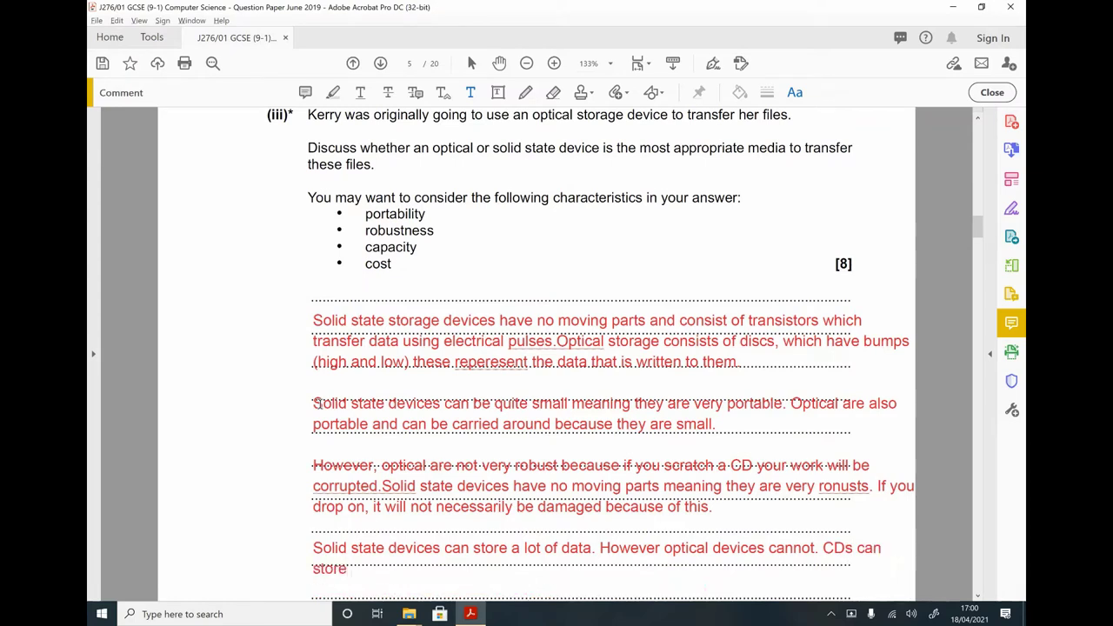
type(" 700mb where as")
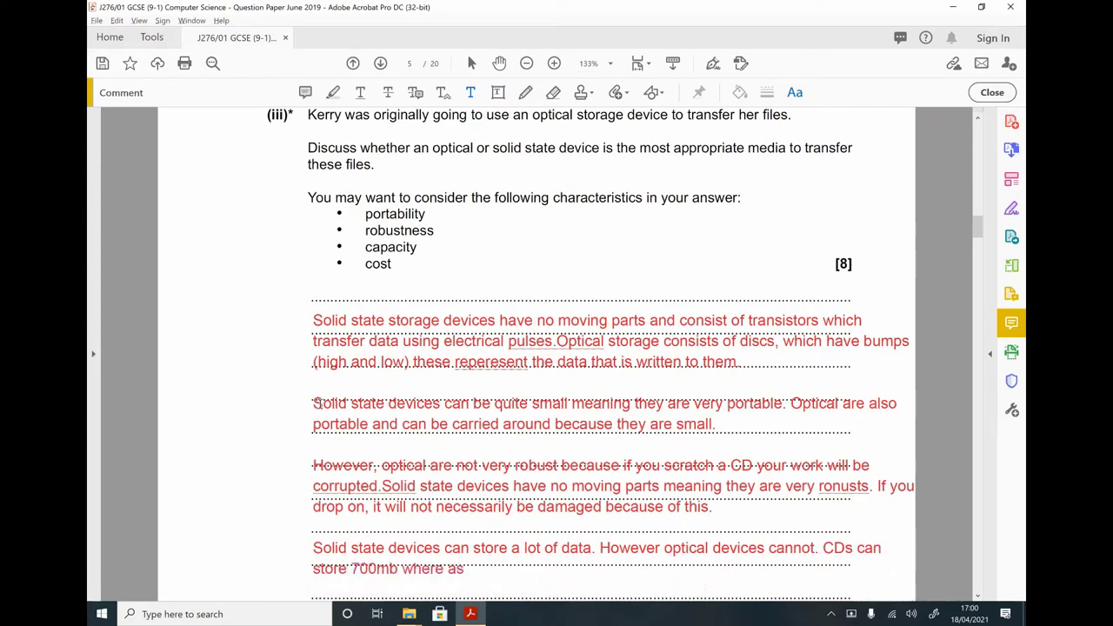
key("BackSpace")
key("BackSpace")
key("BackSpace")
key("BackSpace")
key("BackSpace")
key("BackSpace")
key("BackSpace")
key("BackSpace")
key("BackSpace")
type("and Blurays")
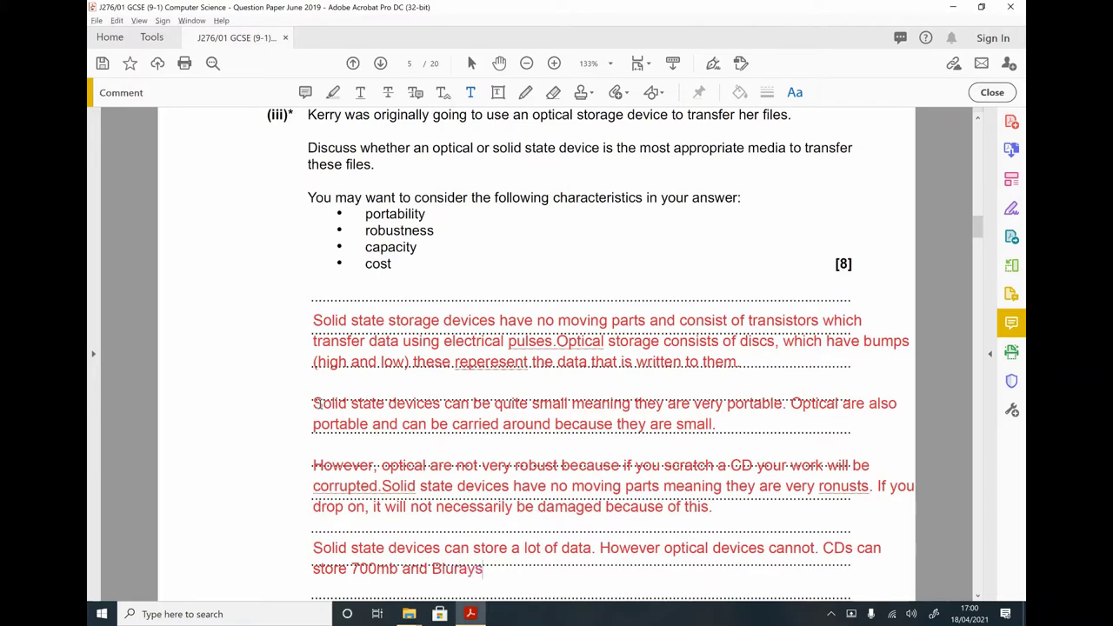
type(" can store 25gb of dat")
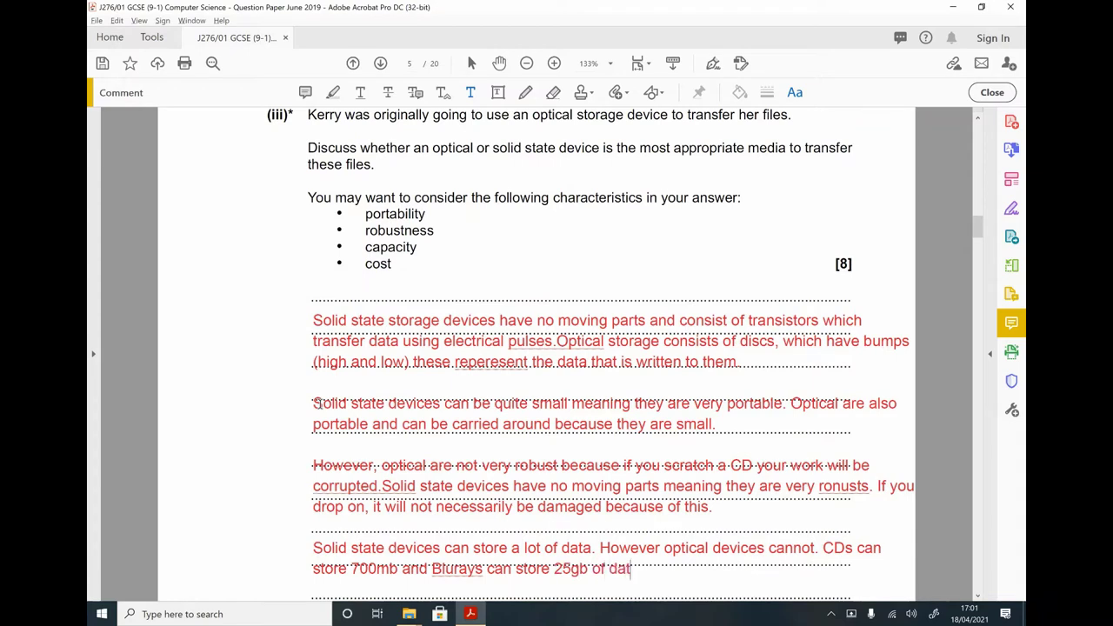
type("a. This is not  much compared")
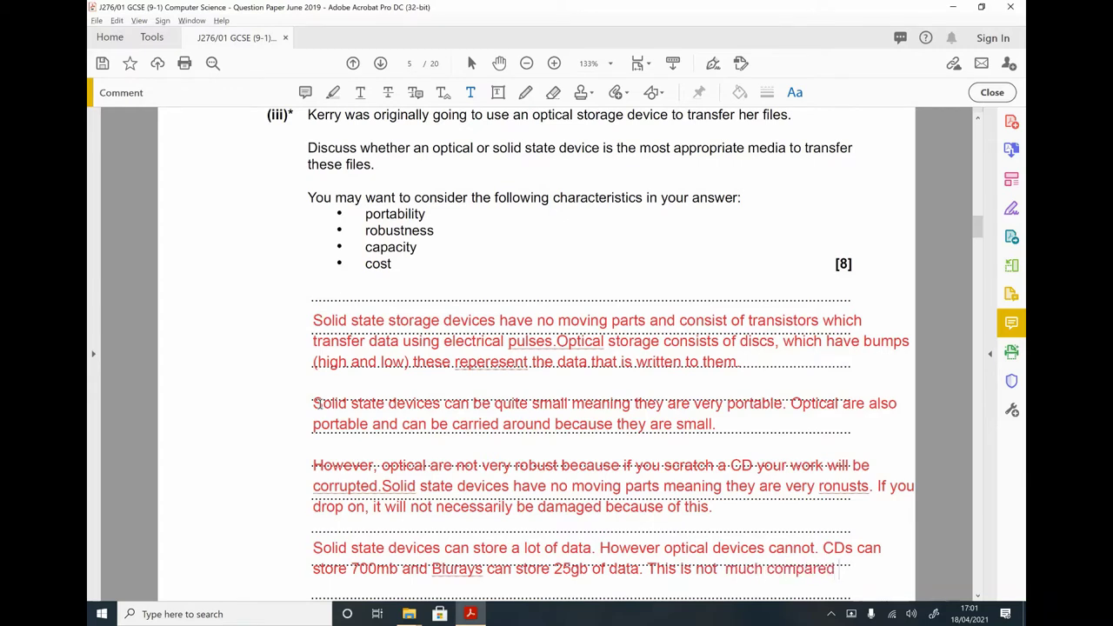
type(" to Soid st")
key("BackSpace")
key("BackSpace")
key("BackSpace")
type("state")
key("Left")
key("Left")
key("Left")
key("Left")
key("Left")
key("Left")
key("Left")
key("Left")
type("l")
key("Right")
key("Right")
key("Right")
key("Right")
key("Right")
key("Right")
key("Right")
key("Right")
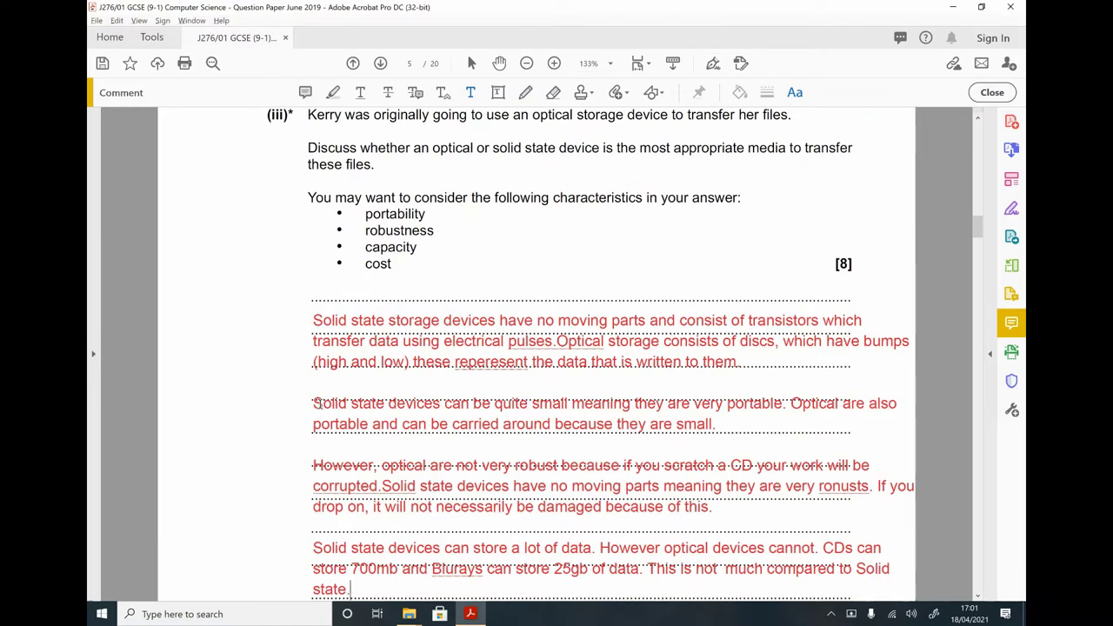
scroll(316, 402, "down", 1)
On the next dotted line, write that optical is cheap per GB, but solid state can be reused and rewritten to.
scroll(318, 403, "down", 1)
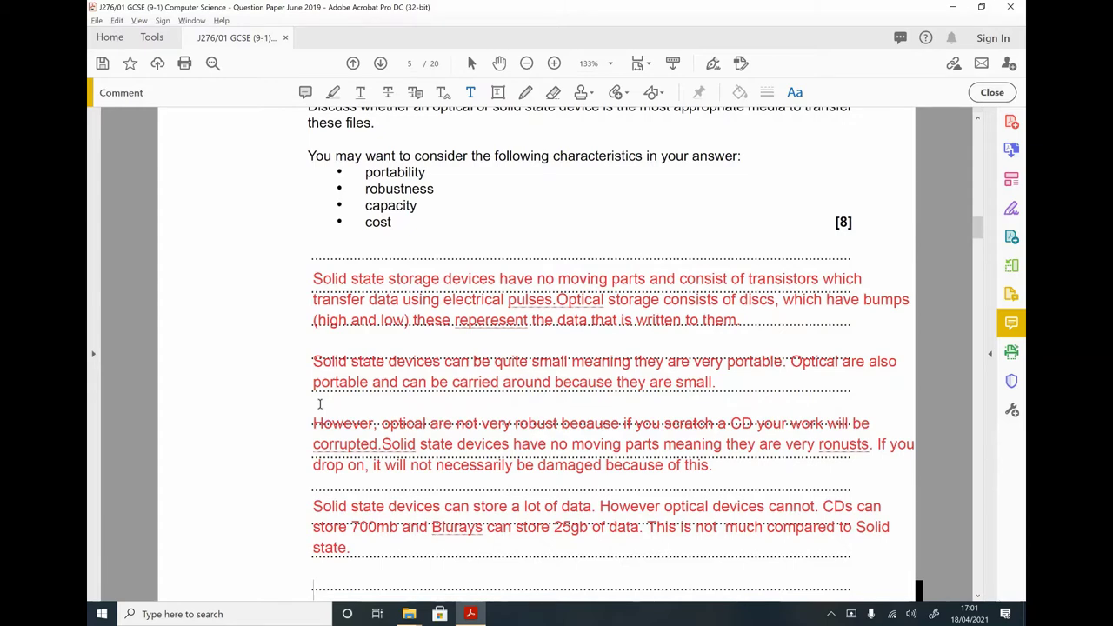
type("The cost of o")
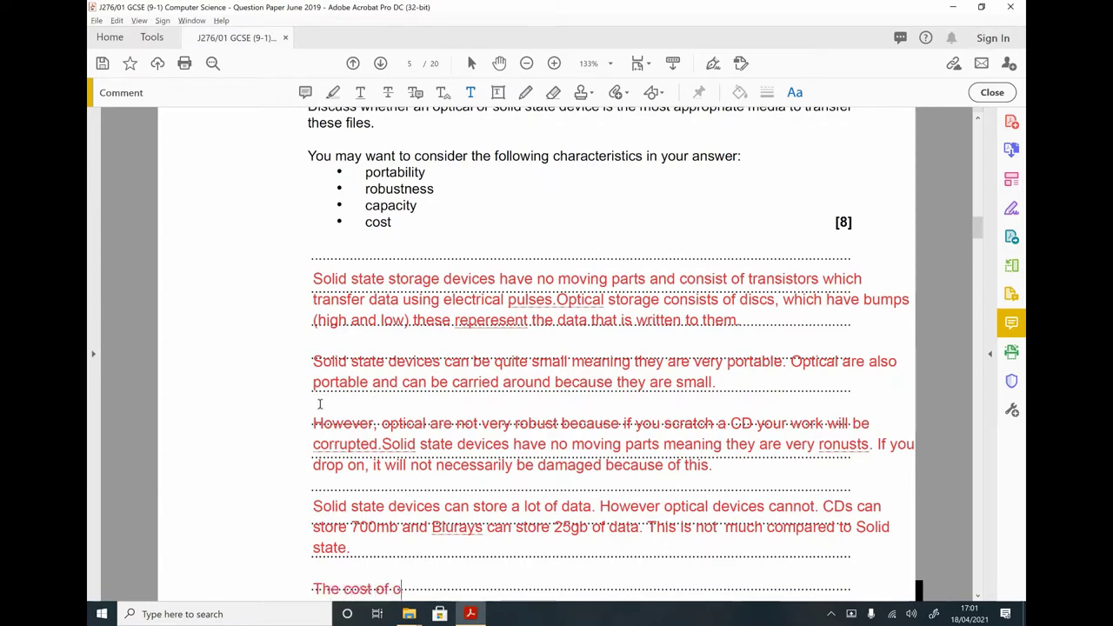
type("ptical is very lowe")
key("BackSpace")
type("(cheap")
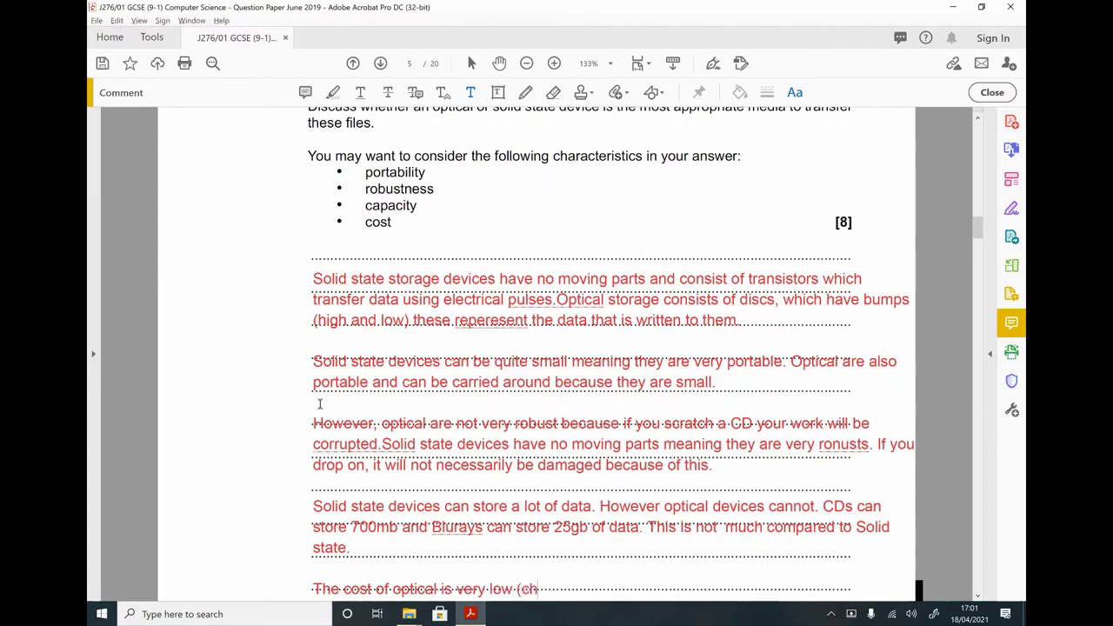
key("BackSpace")
type("p) per GB")
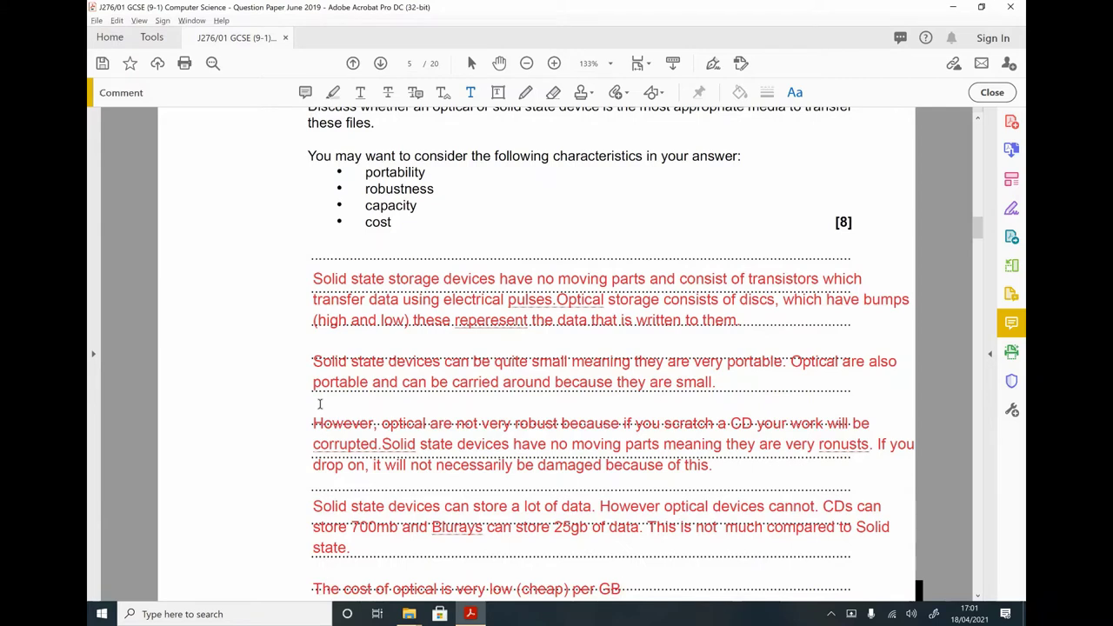
type(", but solid state")
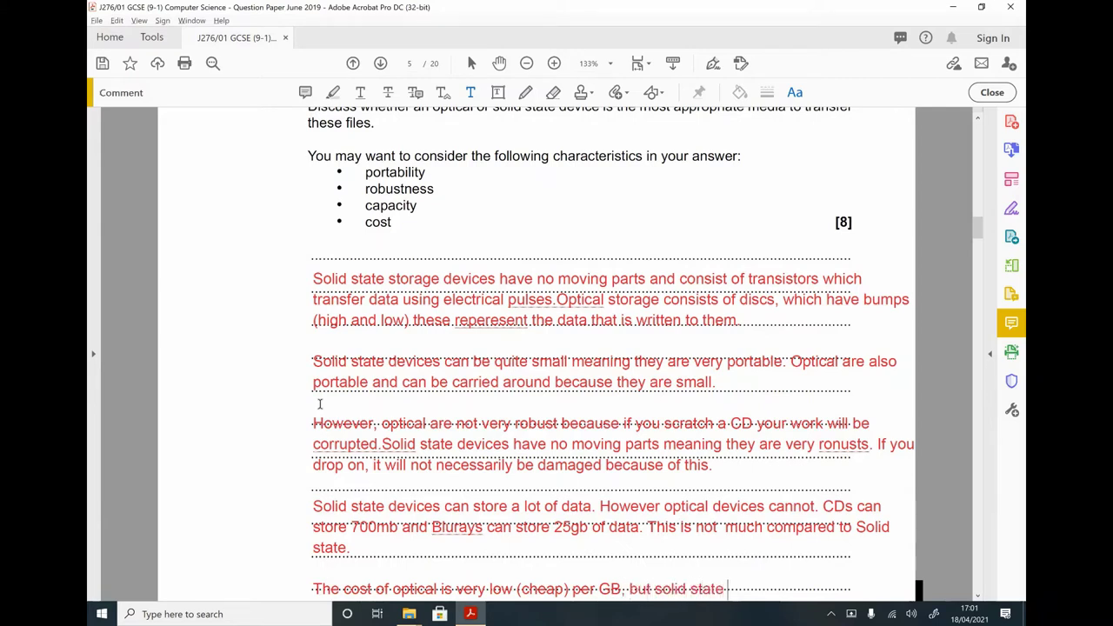
type(" can be reused, rewrite")
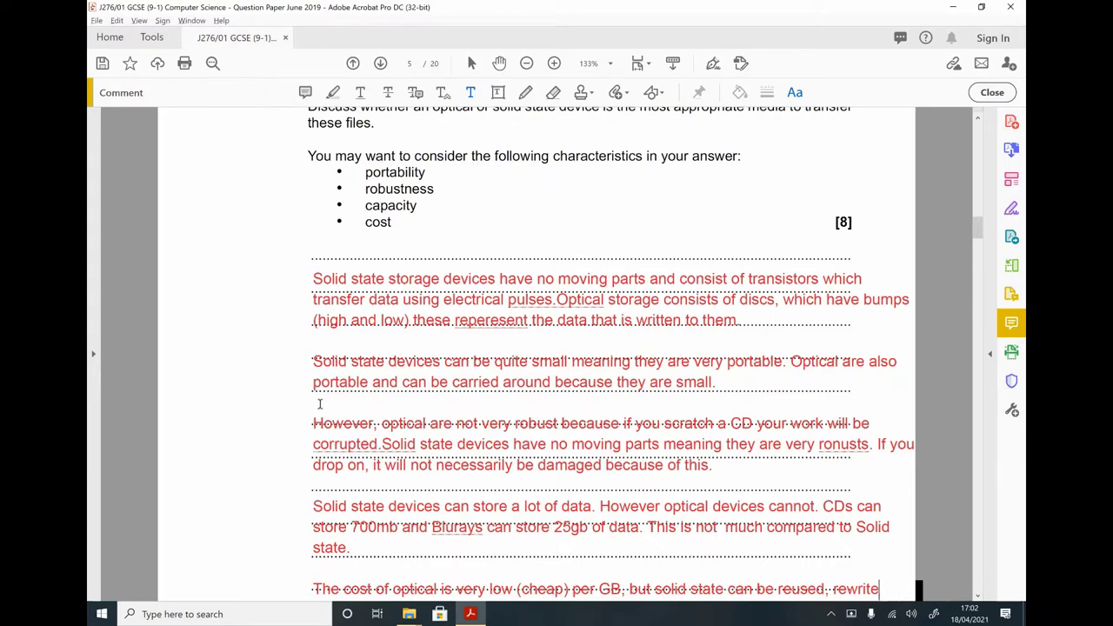
key("BackSpace")
type("ten to.")
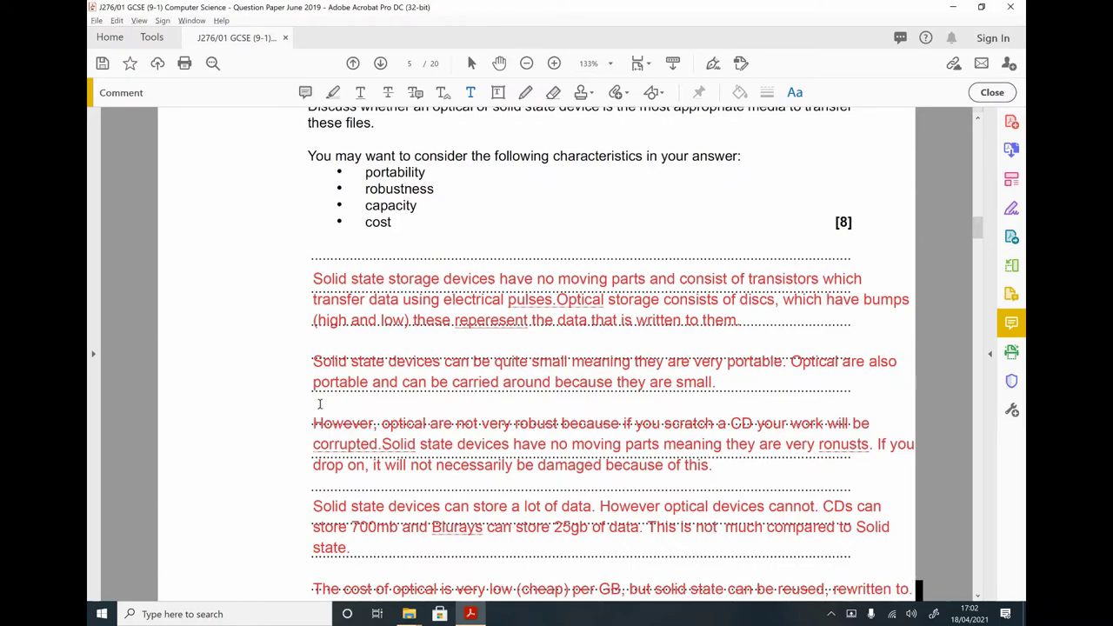